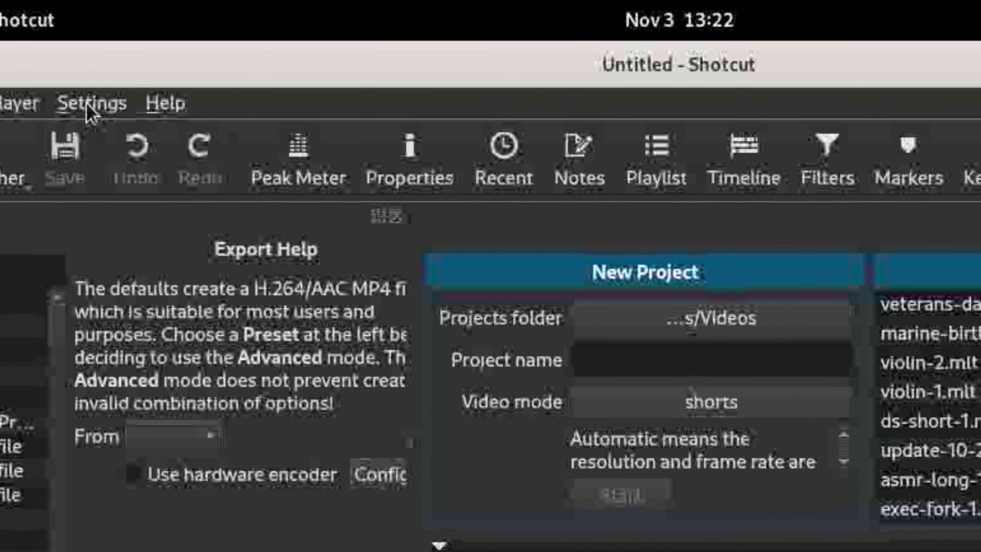
left_click(123, 82)
mouse_move(142, 193)
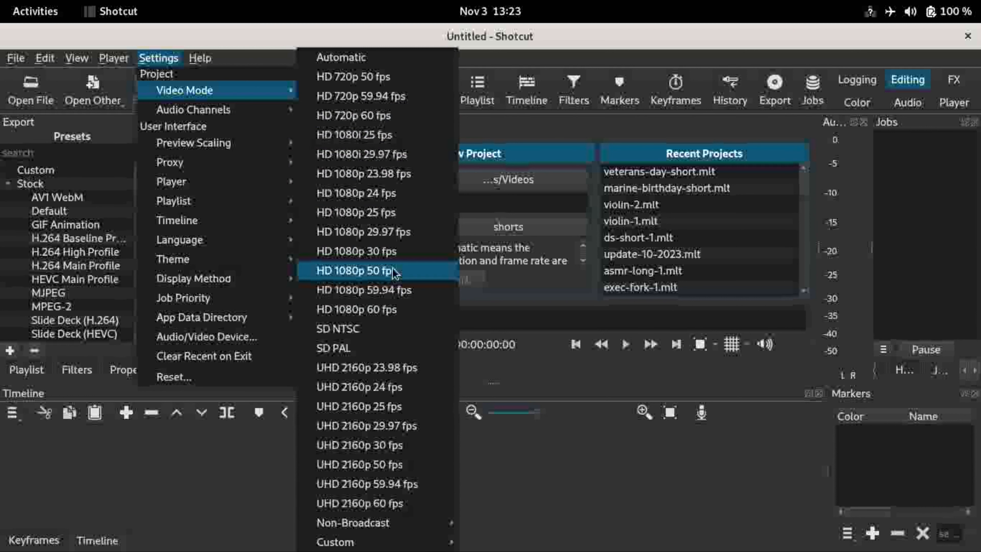
mouse_move(421, 528)
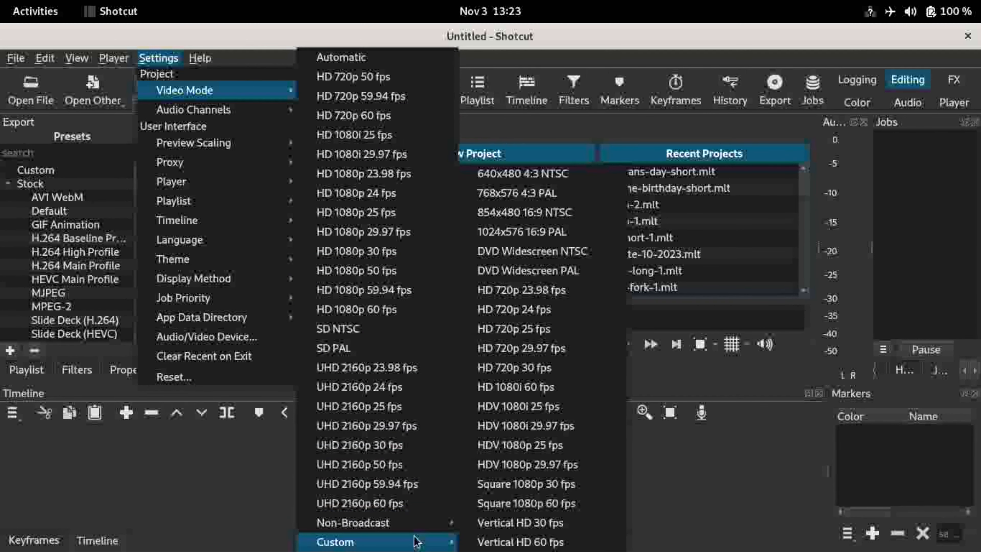
mouse_move(419, 544)
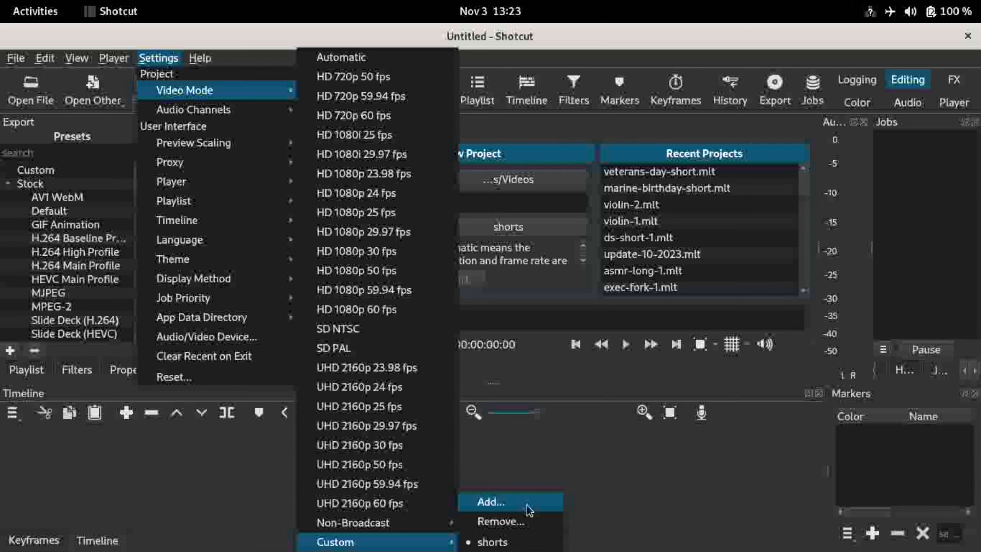
left_click(527, 509)
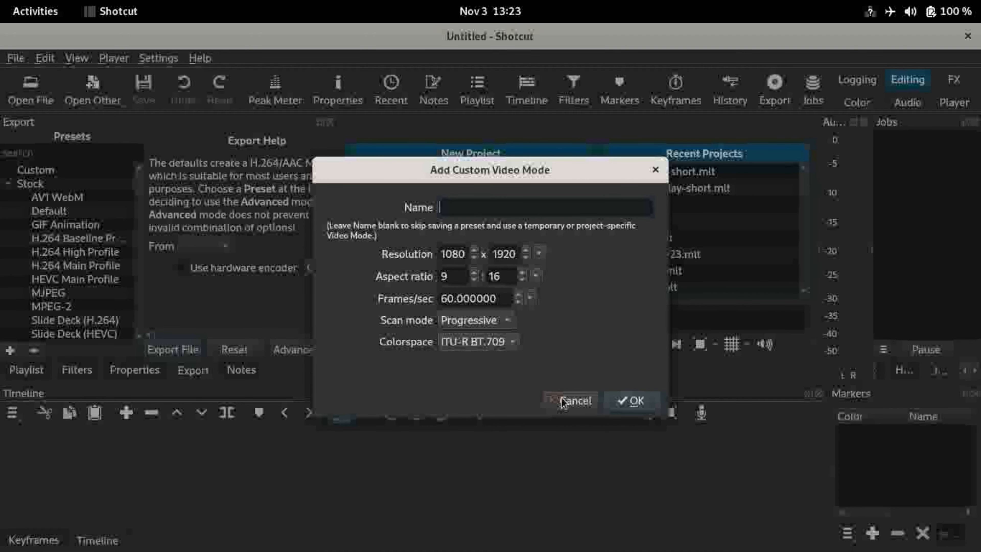
left_click(571, 401)
Step: Set the project video mode to the custom 'shorts' mode
left_click(158, 58)
mouse_move(200, 92)
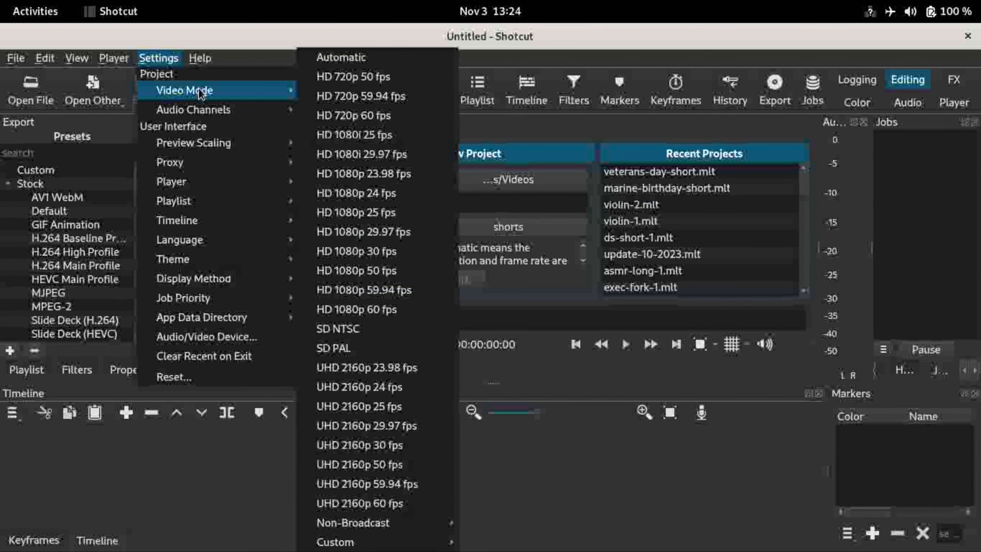
mouse_move(386, 546)
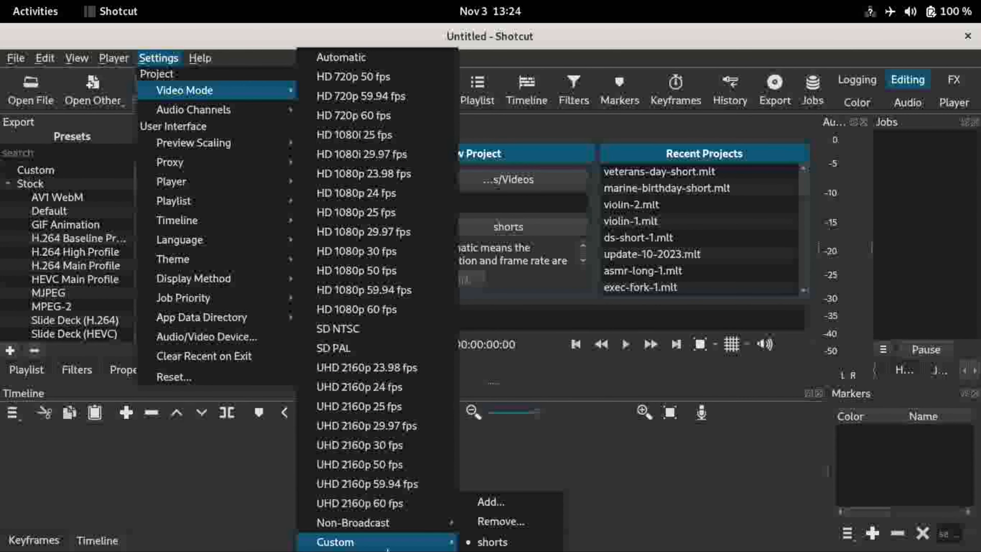
left_click(491, 542)
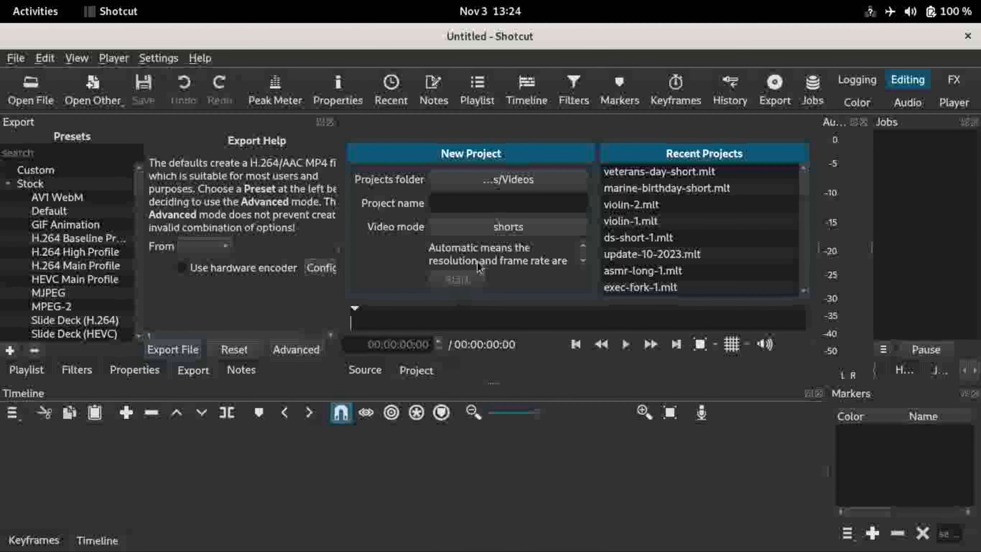
Step: Open the Playlist panel and switch to the file manager
left_click(478, 89)
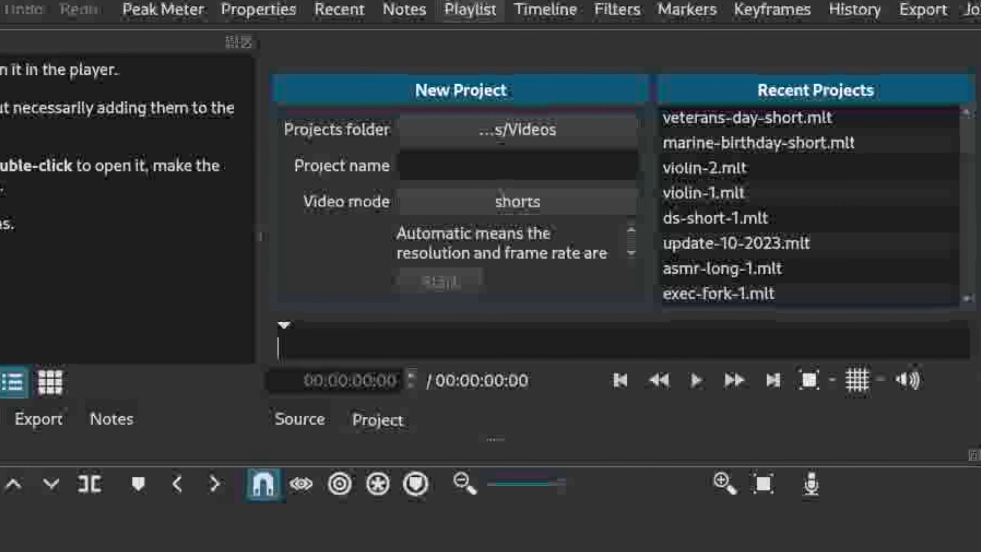
key("alt+Tab")
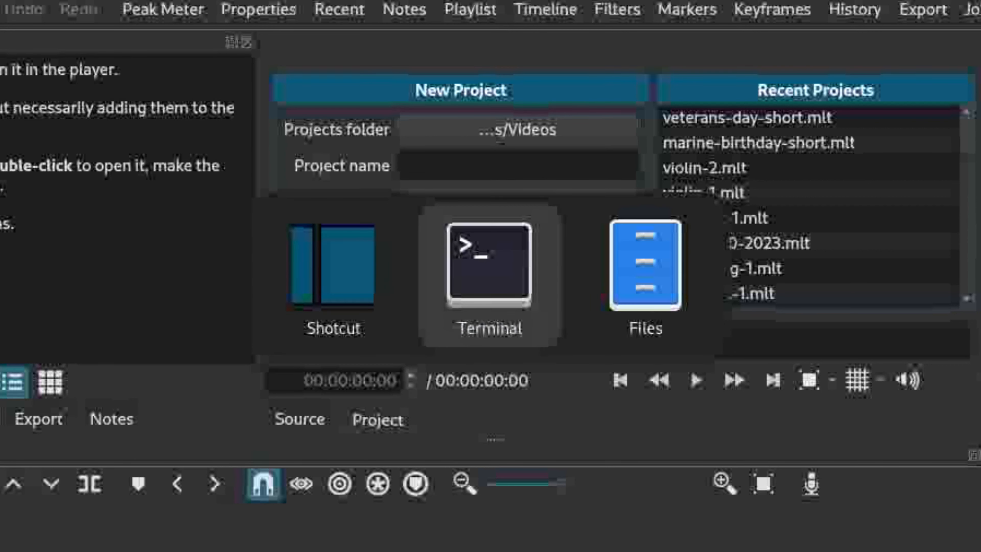
key("alt+Tab")
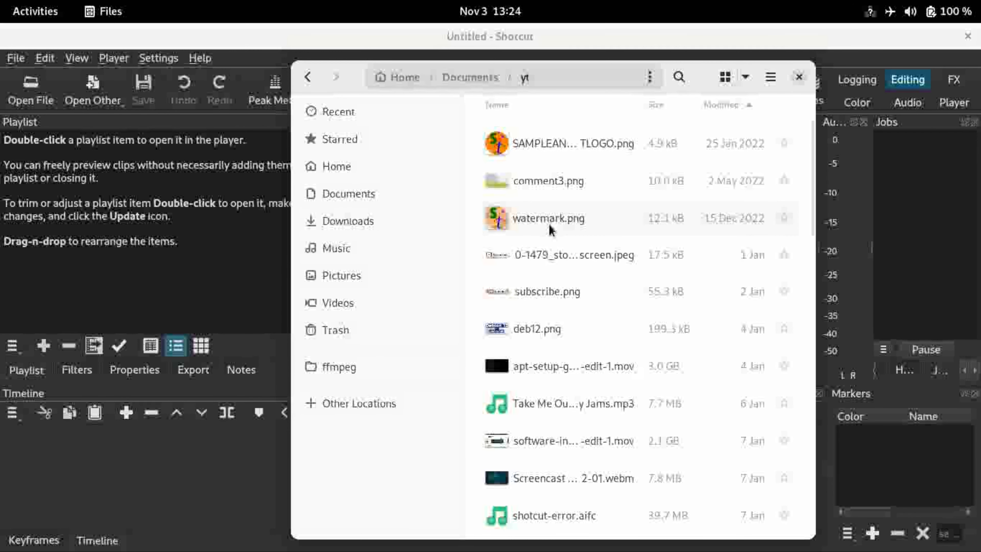
Step: Add watermark.png and subscribe.png from the yt folder to the playlist
left_click(552, 229)
left_click_drag(552, 229, 198, 186)
left_click(558, 299)
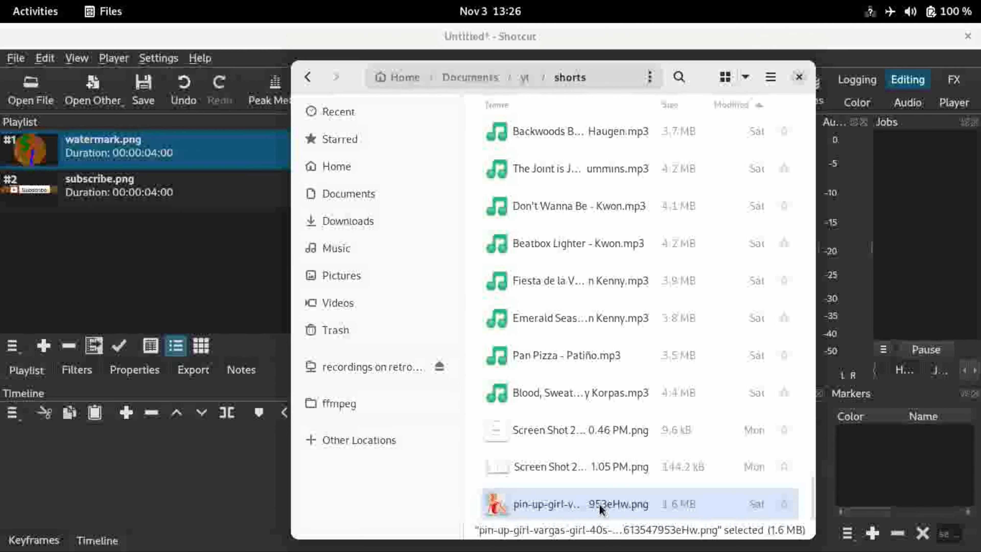
Step: Add a pin-up-girl image and background-of-circles.jpg from the shorts folder to the playlist
left_click_drag(600, 509, 132, 271)
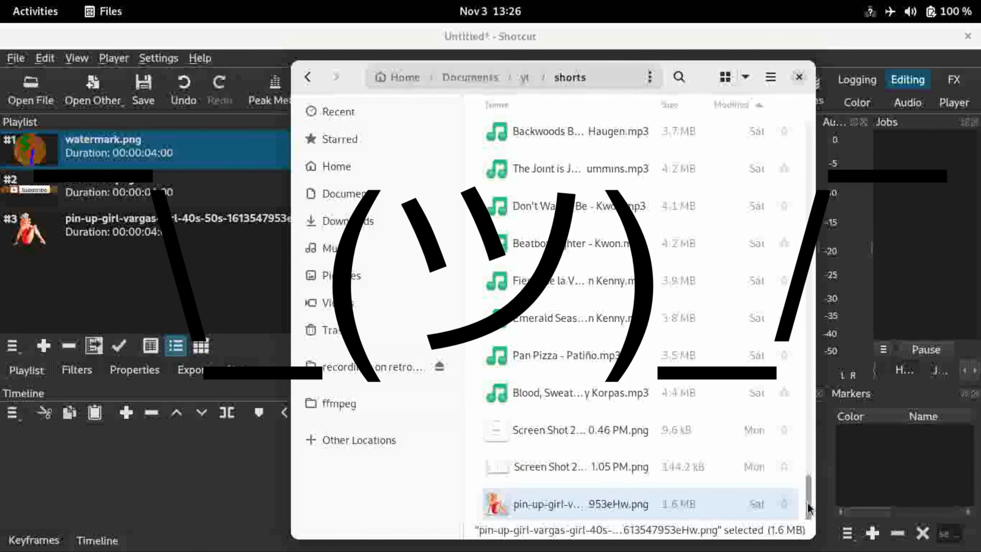
left_click_drag(808, 508, 799, 437)
left_click_drag(571, 359, 135, 294)
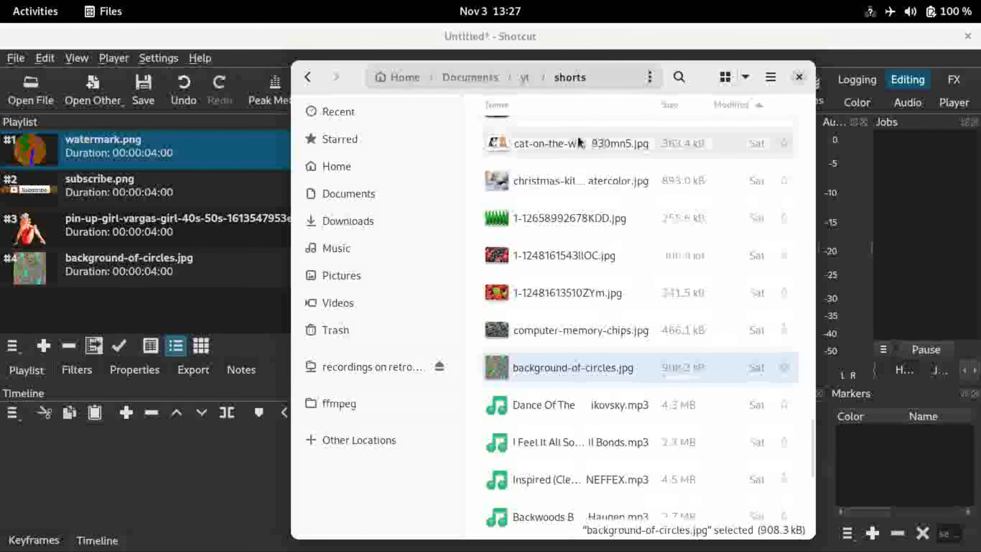
Step: Preview the cat-on-the-white image in an image viewer, close it, and drag it into the playlist
double_click(571, 144)
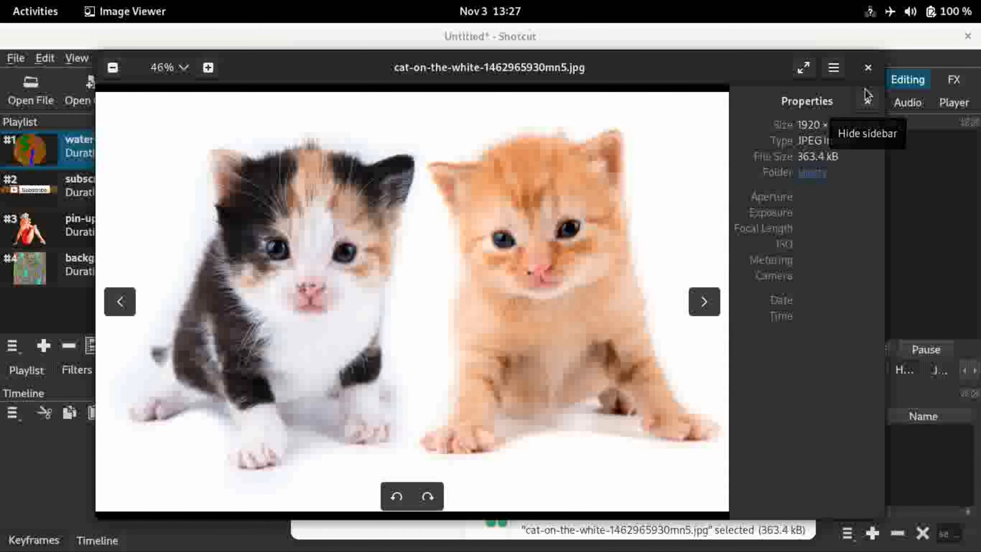
left_click(869, 68)
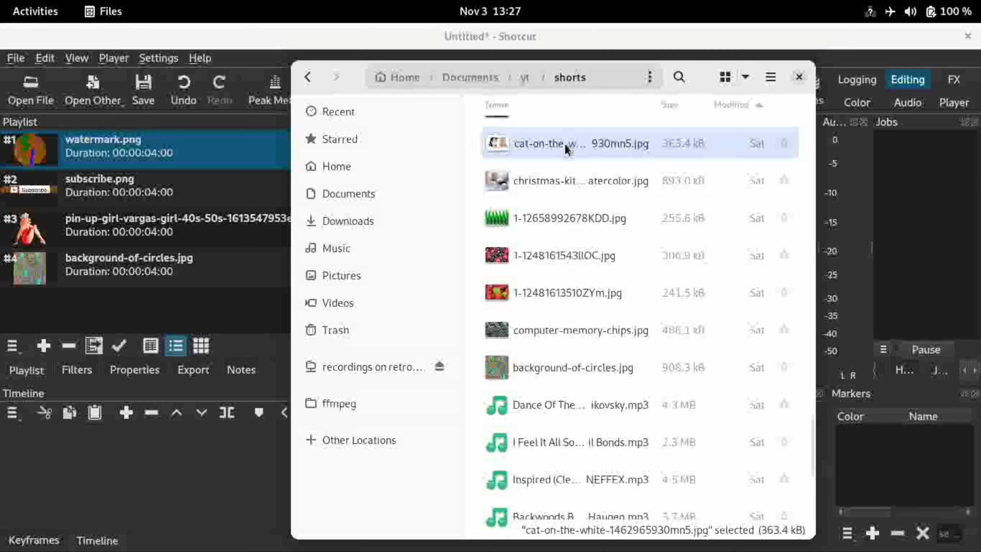
left_click_drag(565, 149, 180, 296)
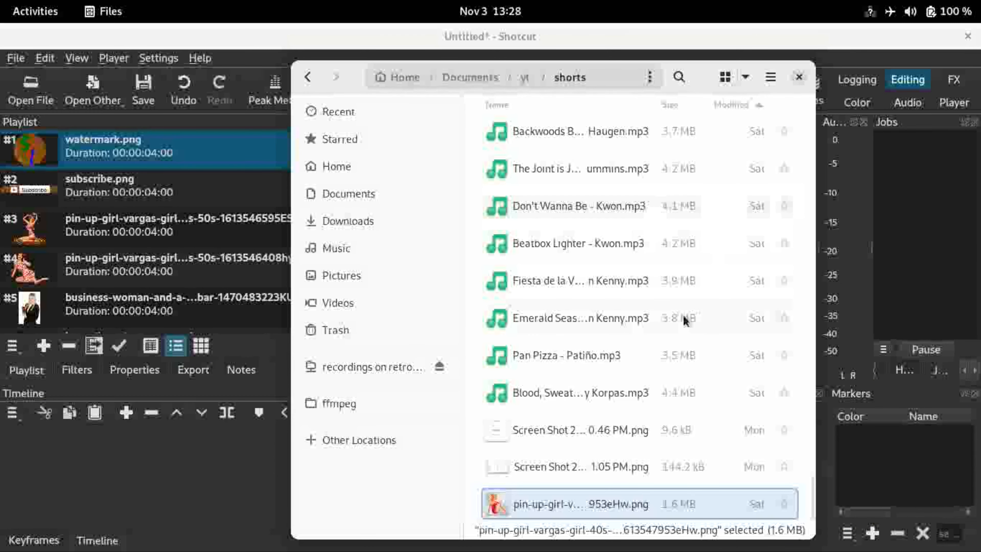
Step: Browse the music tracks in the shorts folder and preview Dance Of The Sugar Plum Fairies
left_click(598, 391)
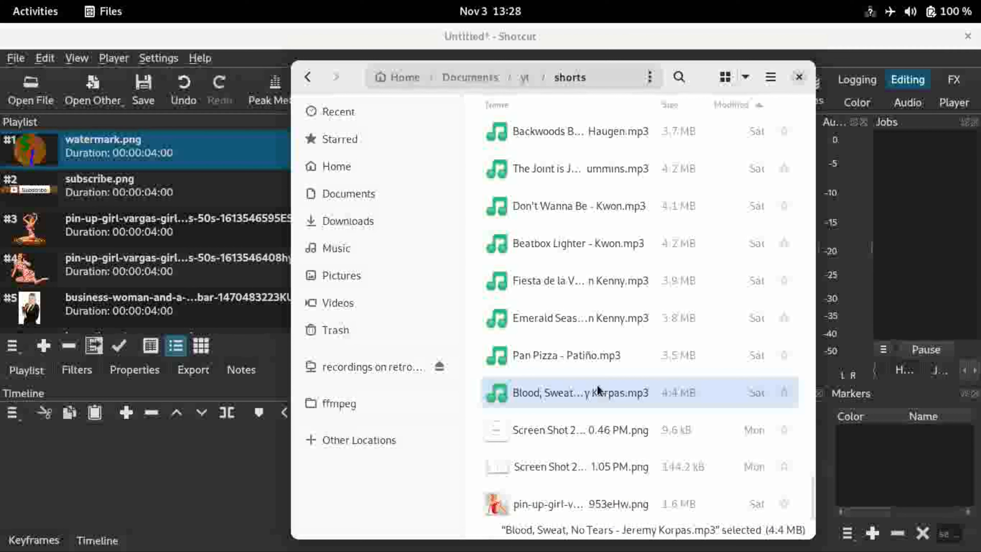
key("Up")
key("Up")
key("Up")
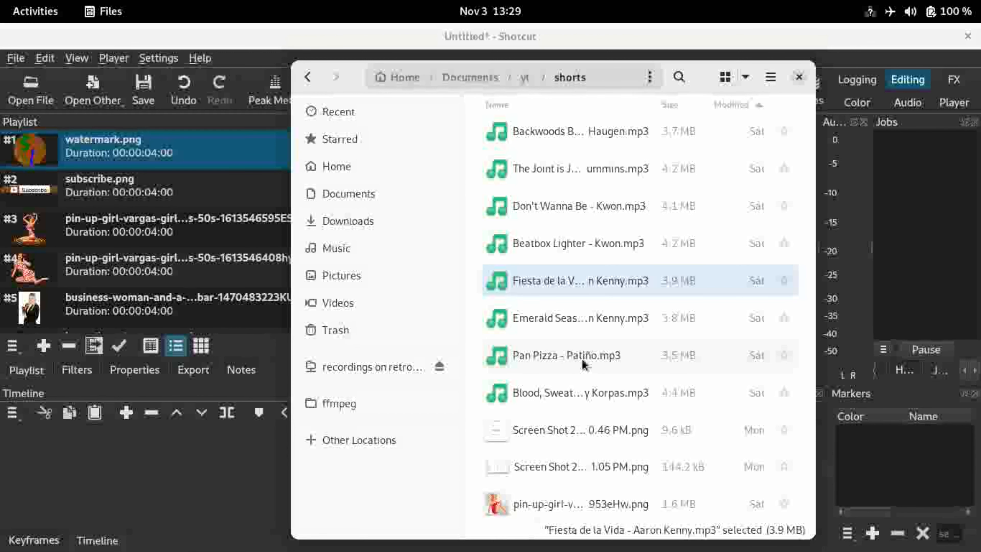
left_click(585, 206)
key("Up")
key("Up")
key("Up")
key("Up")
key("Up")
key("Up")
key("Up")
key("Up")
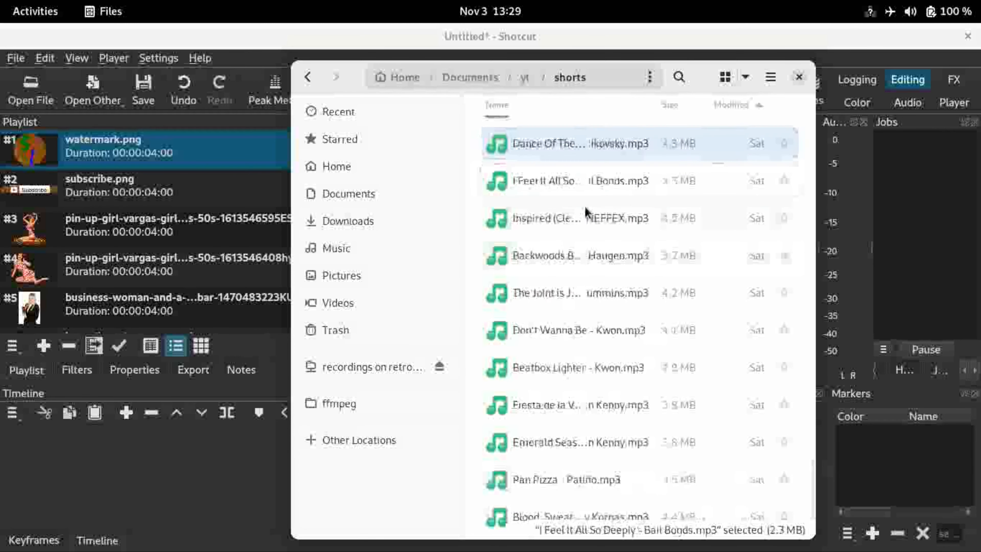
key("Down")
key("Down")
key("Down")
key("Down")
left_click(555, 258)
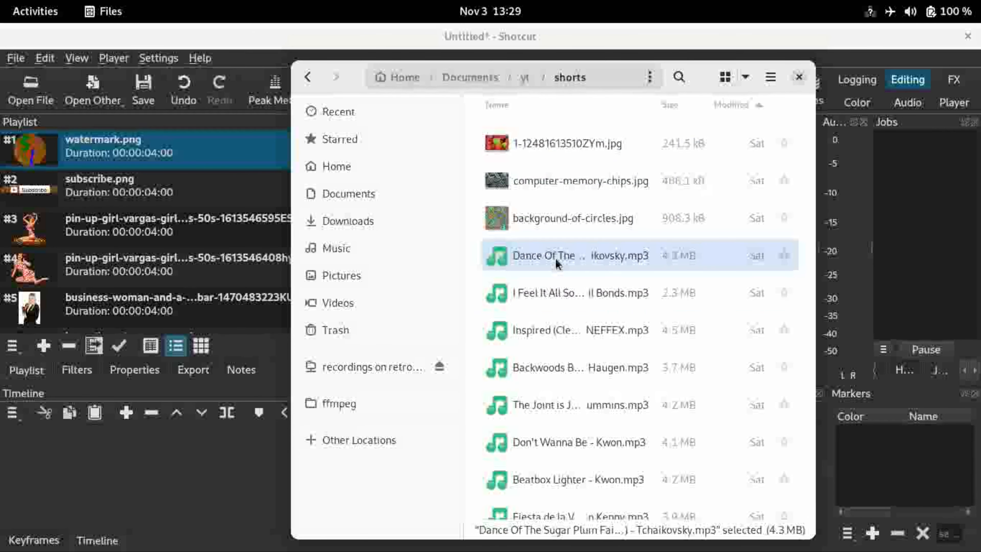
double_click(552, 257)
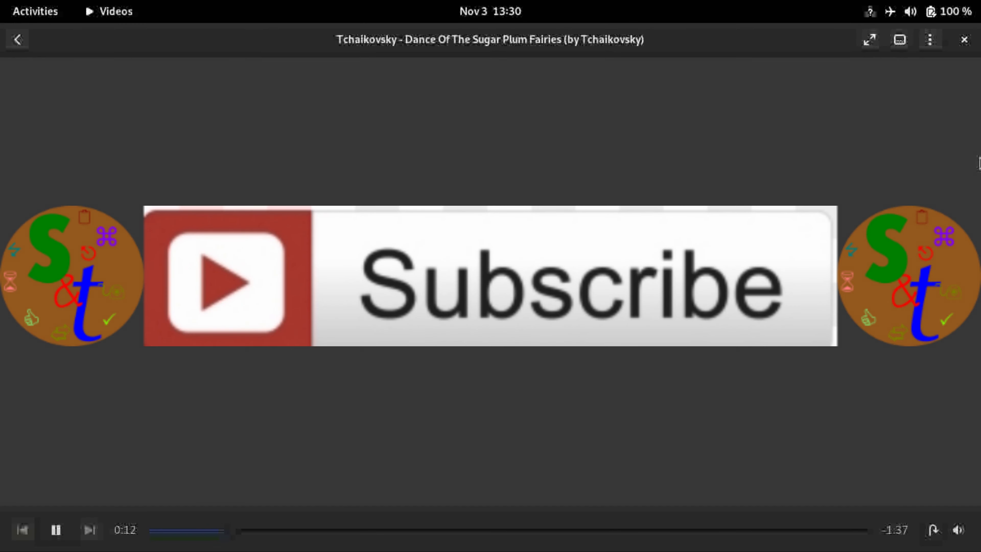
left_click(964, 39)
Step: Preview I Feel It All So Deeply - Bail Bonds.mp3 and add it to the playlist
left_click(568, 296)
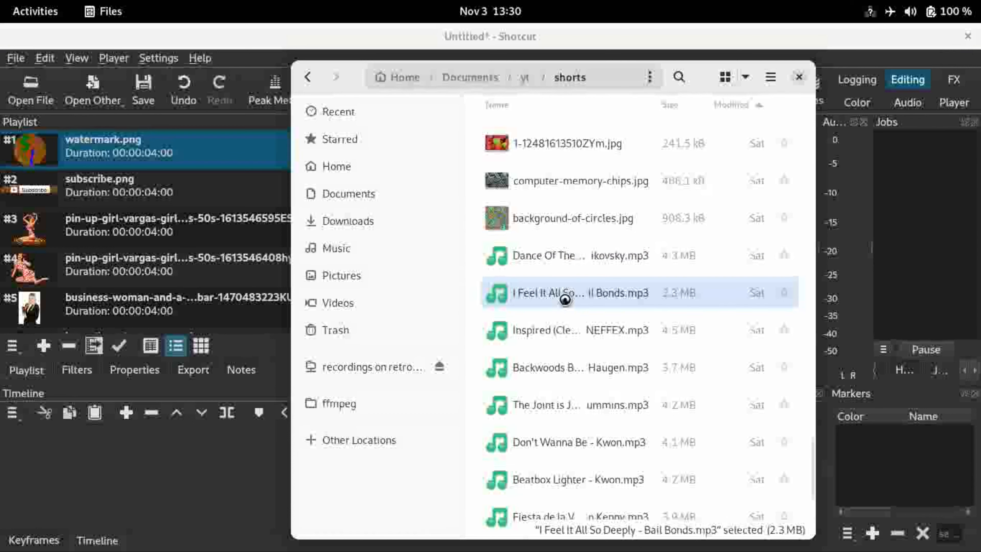
double_click(566, 303)
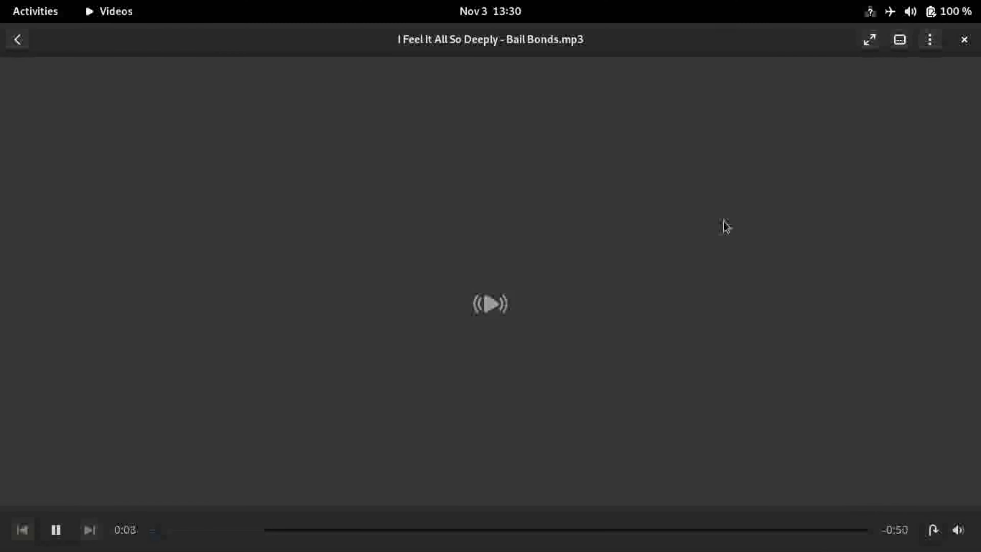
left_click_drag(566, 294, 200, 257)
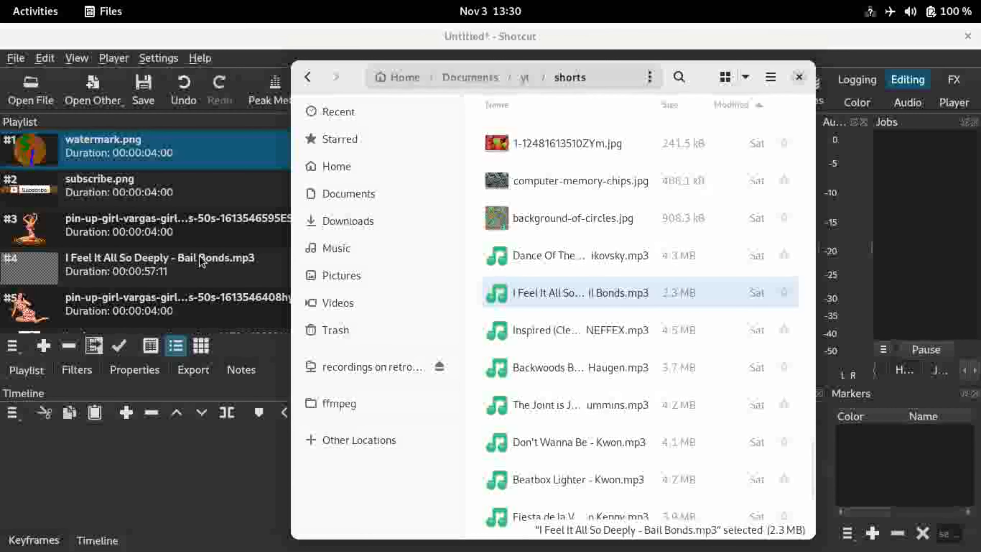
Step: Switch back to Shotcut and place watermark.png at the start of the timeline's video track
key("alt+Tab")
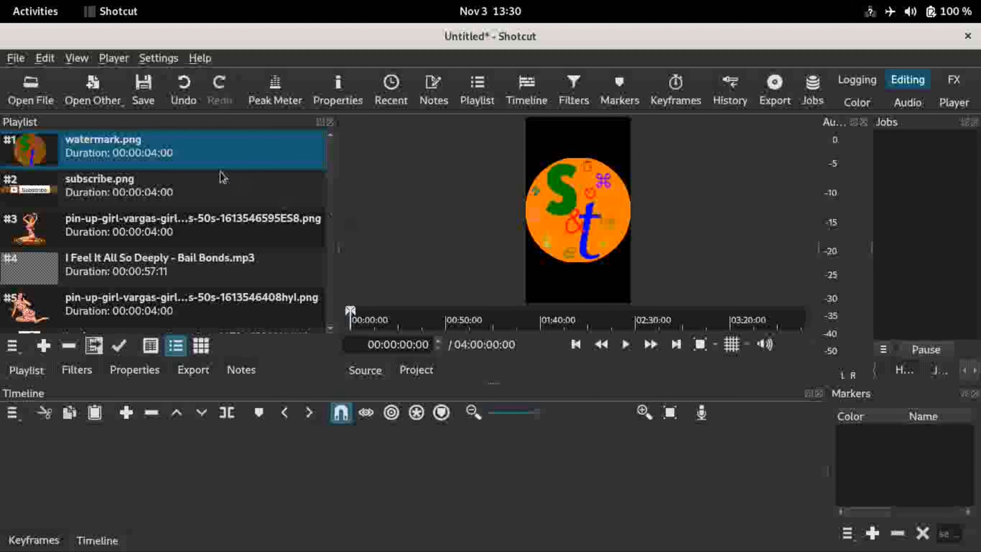
left_click_drag(119, 153, 120, 460)
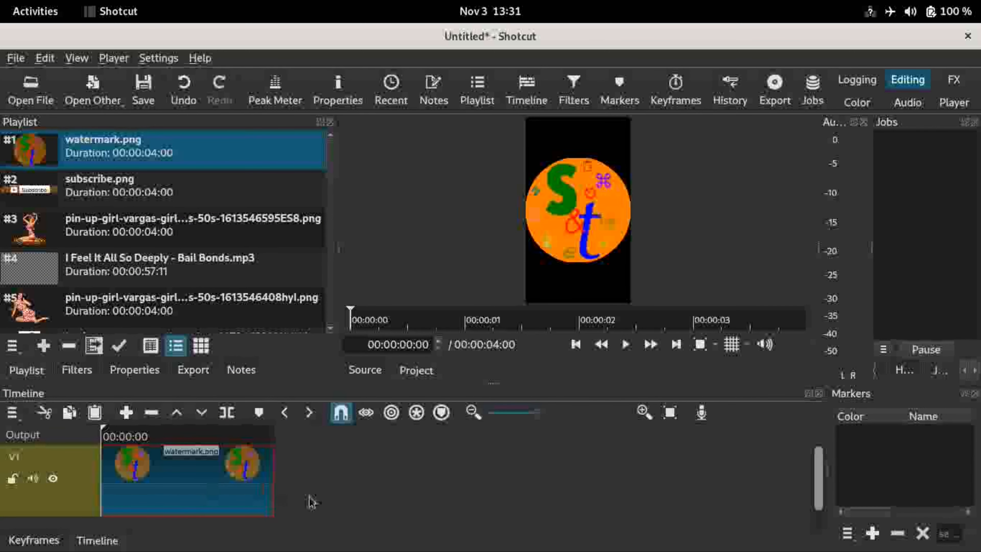
Step: Add the first pin-up-girl image to the timeline and slide it back to overlap the watermark clip's end
left_click(128, 232)
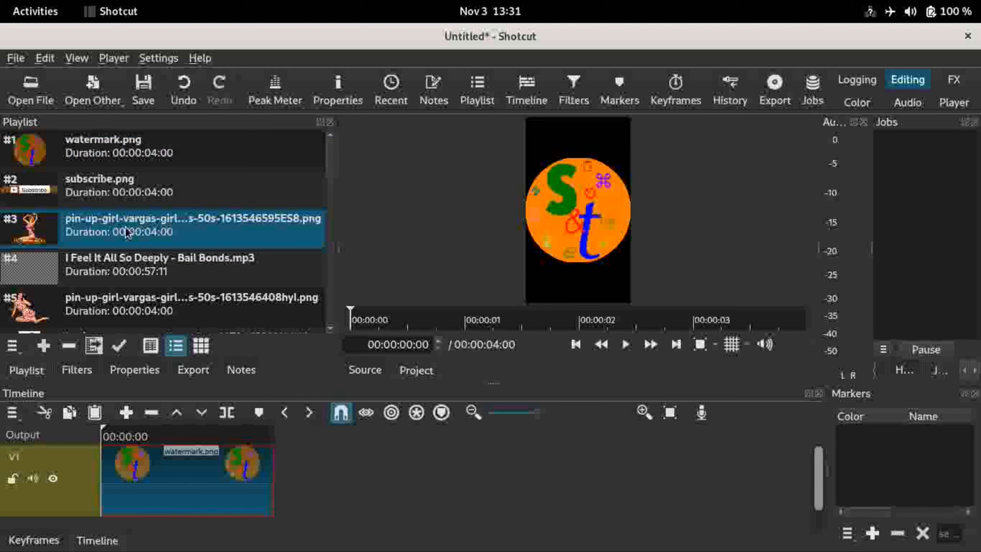
left_click_drag(127, 232, 307, 484)
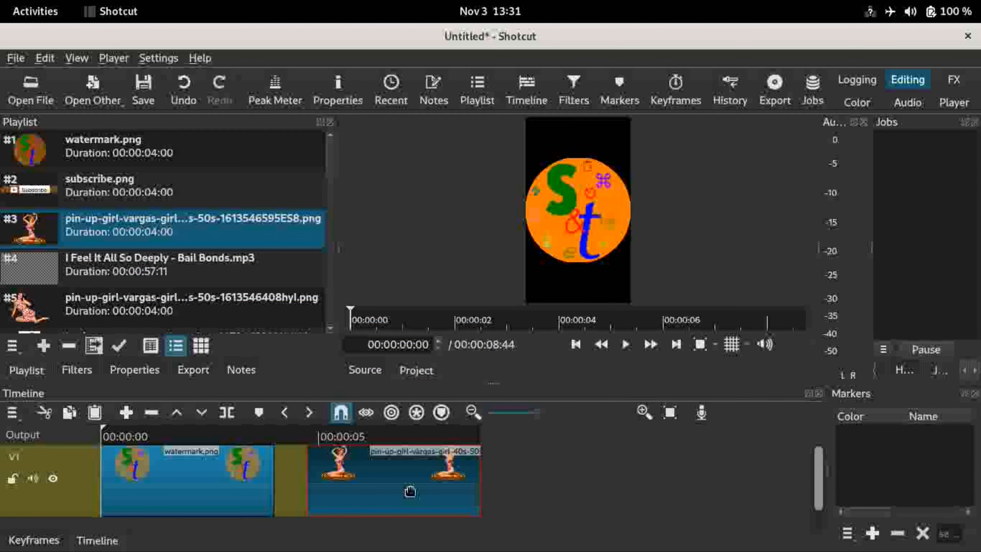
left_click_drag(411, 491, 279, 480)
Step: Add the second pin-up-girl image to the timeline, overlapping the end of the previous clip
left_click_drag(143, 308, 600, 481)
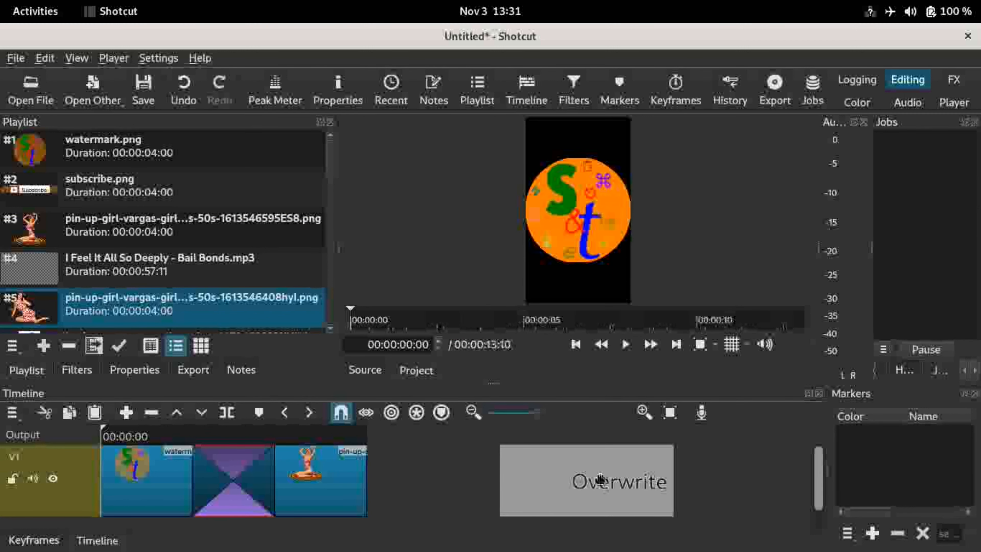
left_click_drag(476, 488, 375, 486)
left_click(388, 438)
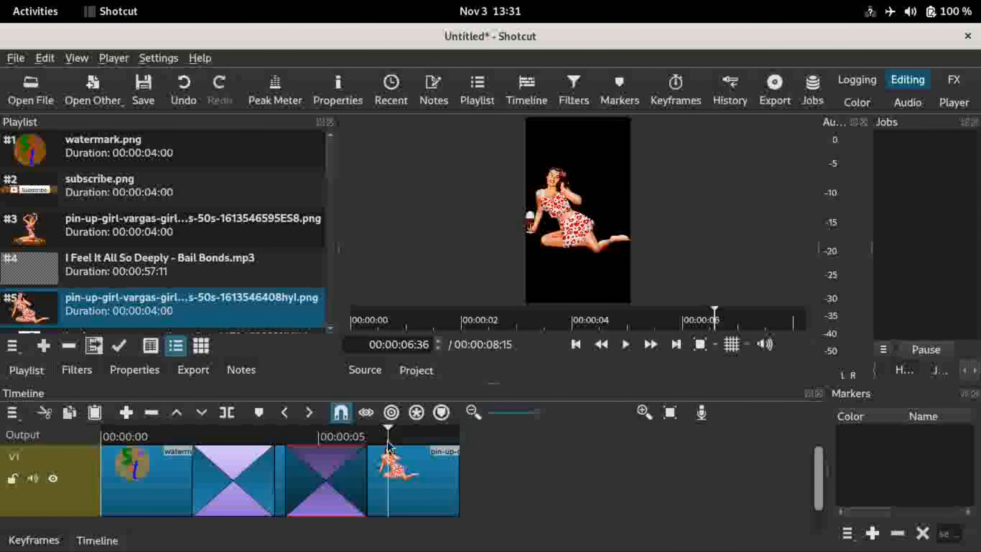
Step: Add incendiary-dance-retro-vintage.png to the timeline, overlapping the end of the previous clip
scroll(331, 331, "down", 2)
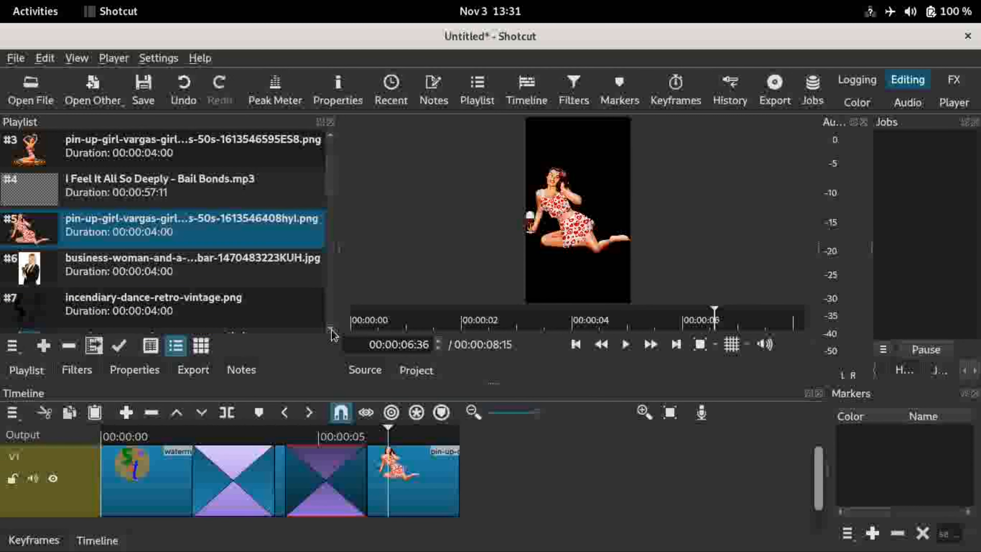
left_click_drag(309, 315, 471, 498)
Step: Add couple-romance-lovers-metropolis.jpg to the timeline, overlapping the previous clip, and preview it
left_click(331, 327)
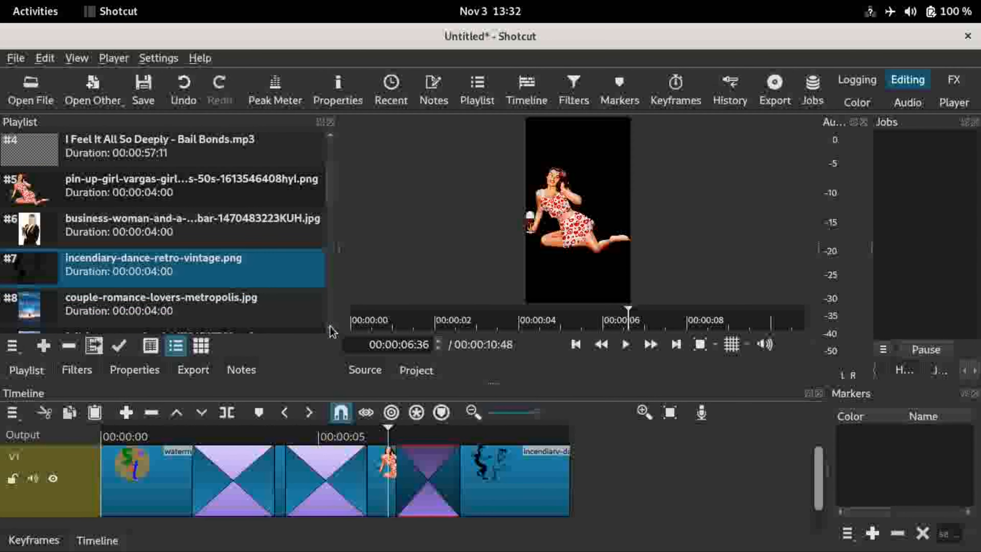
left_click(330, 328)
left_click(178, 269)
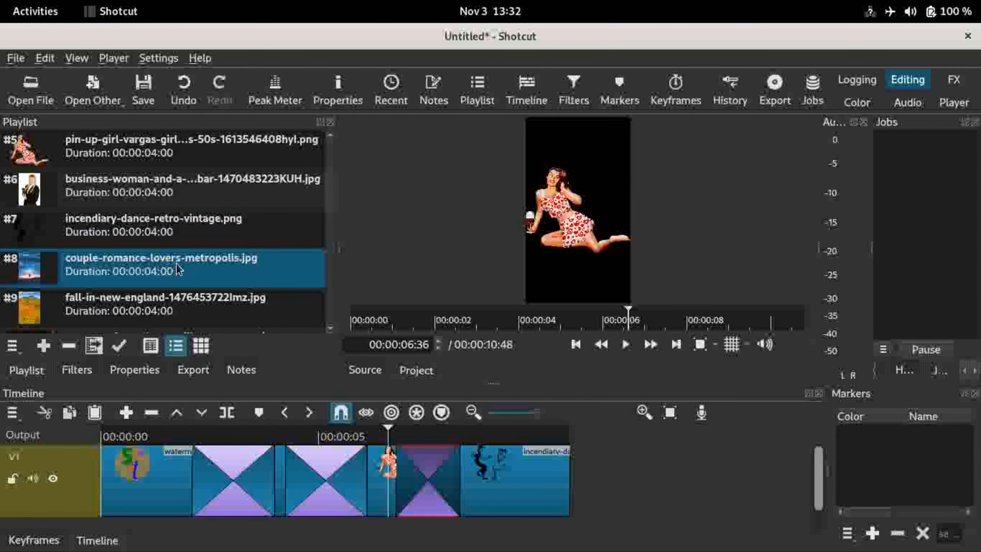
left_click_drag(178, 270, 537, 510)
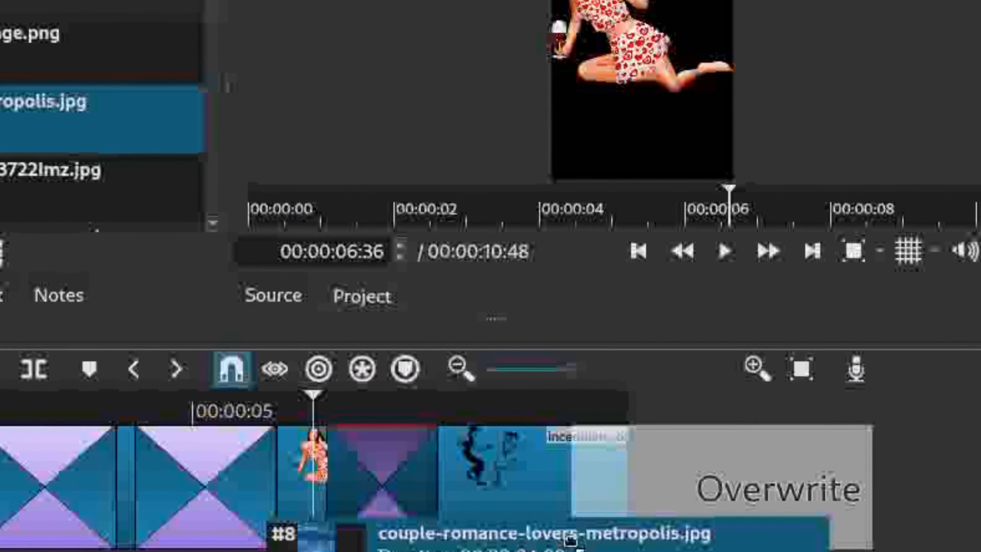
left_click_drag(571, 538, 528, 496)
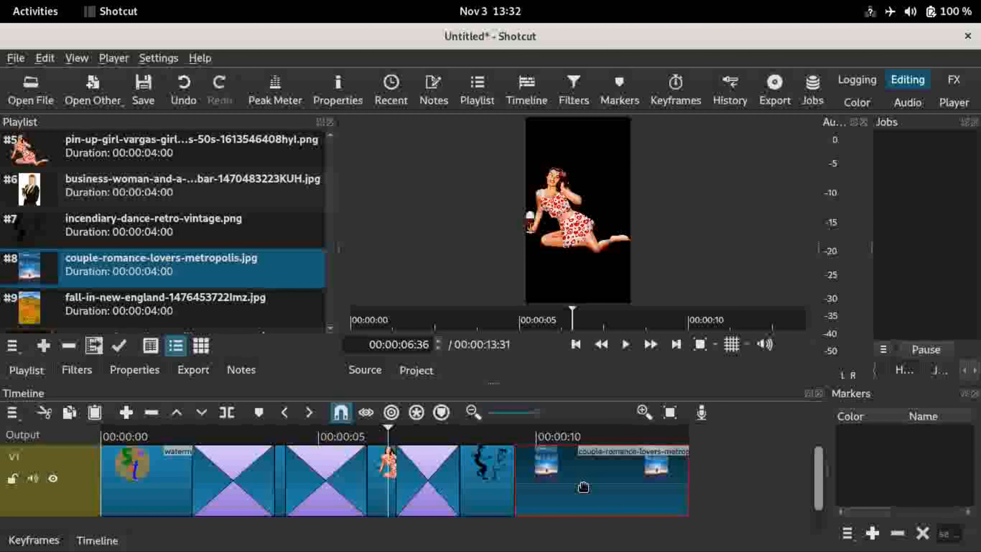
left_click(616, 436)
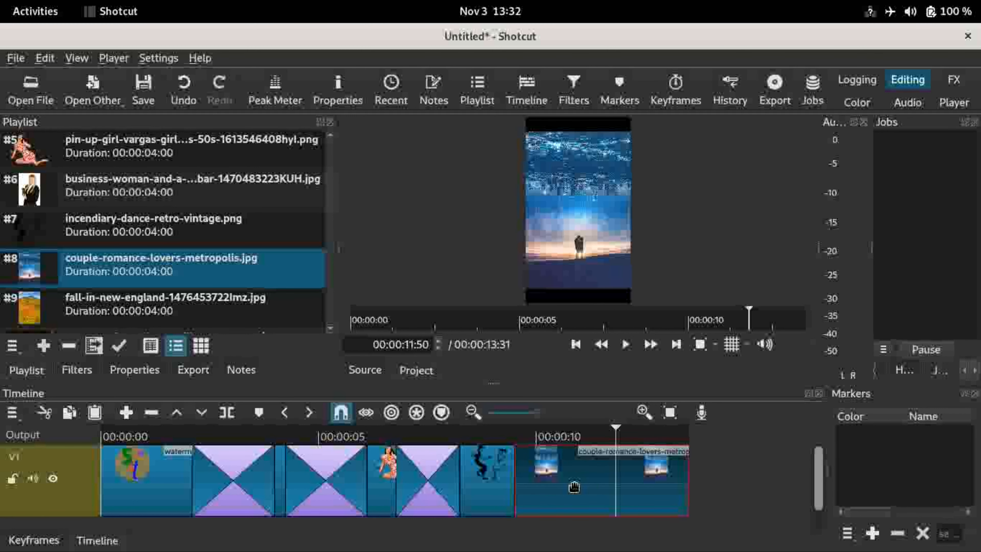
Step: Add a Size, Position & Rotate filter to the couple-romance-lovers-metropolis.jpg clip
left_click(77, 370)
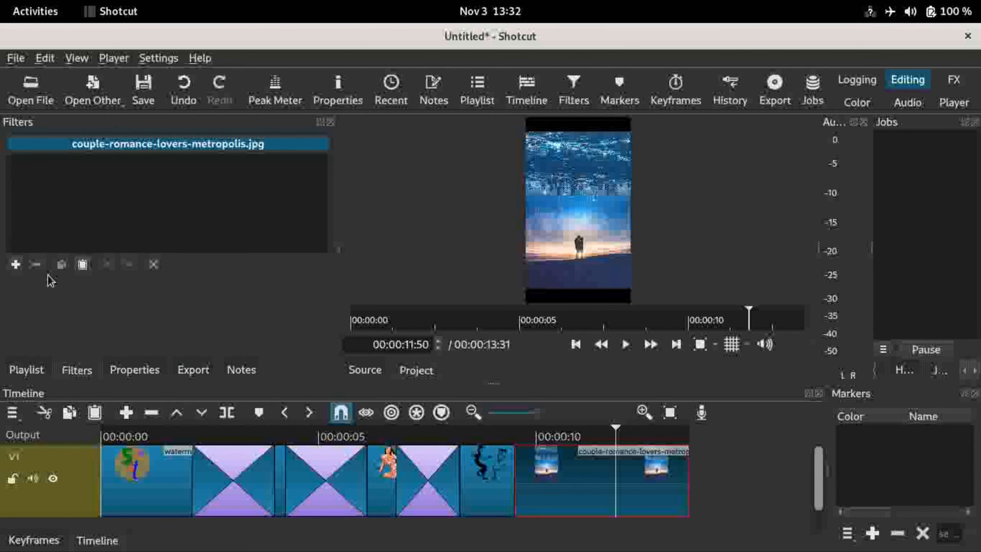
left_click(15, 264)
type("size")
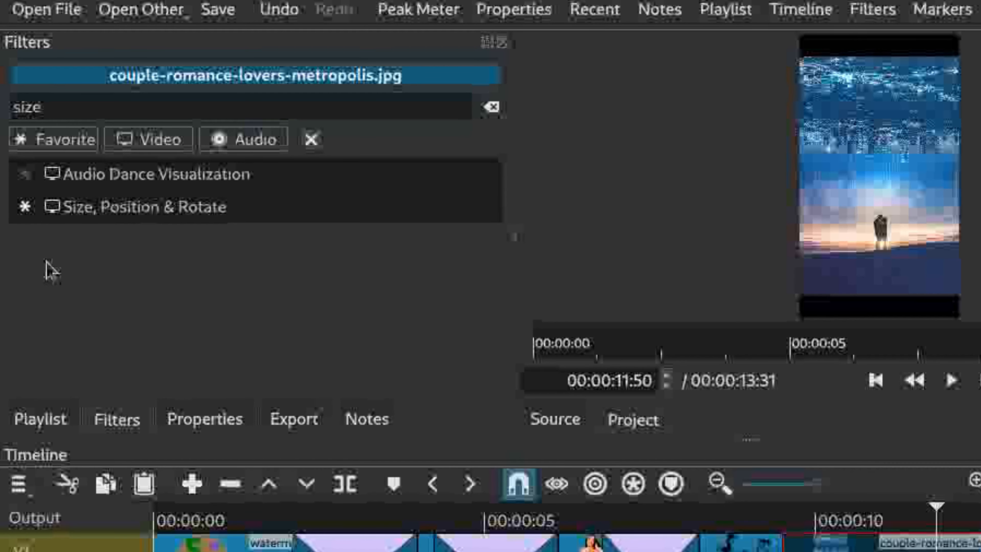
left_click(219, 215)
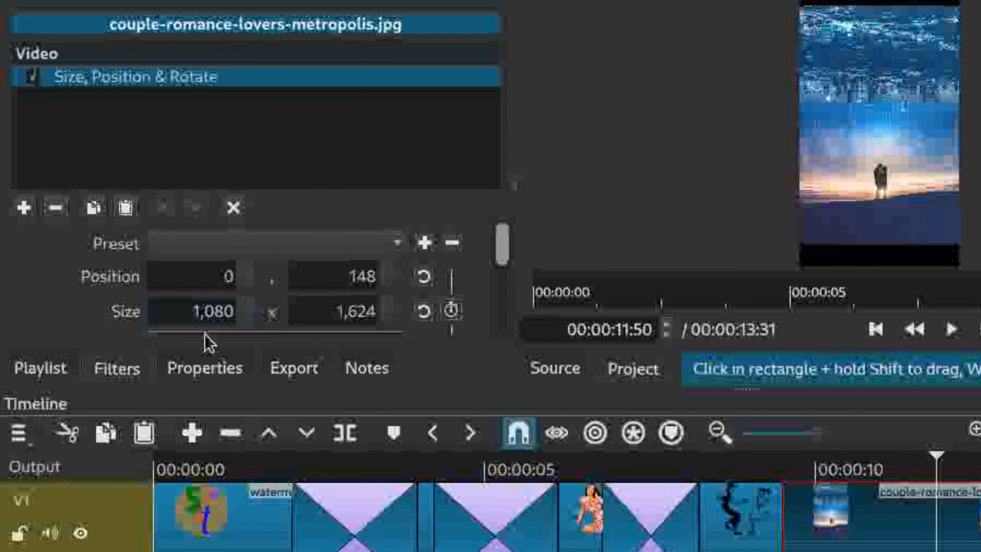
Step: Zoom the filter in by setting position to -2000, -4560 and size to 5080 x 7638
key("BackSpace")
type("2")
left_click(357, 276)
key("BackSpace")
type("8")
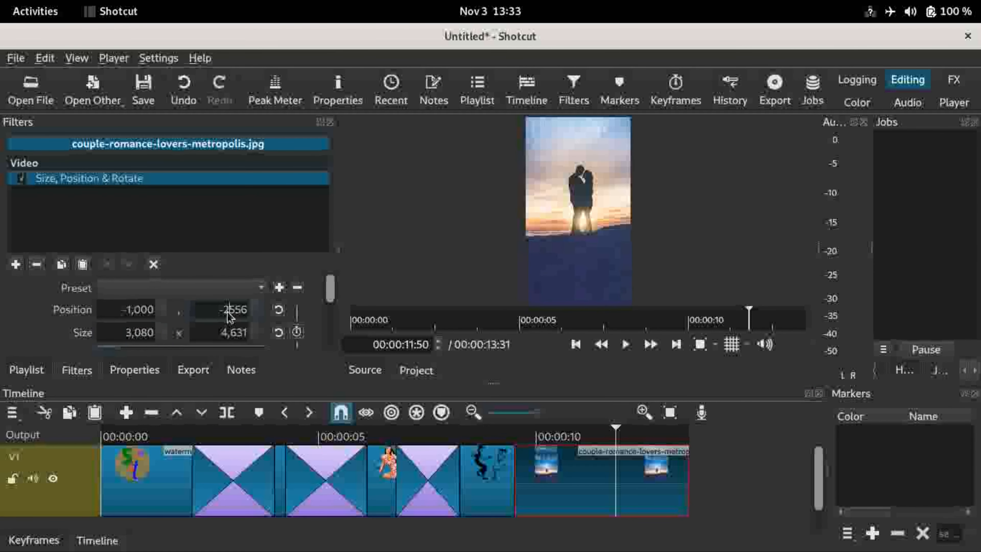
key("BackSpace")
type("4")
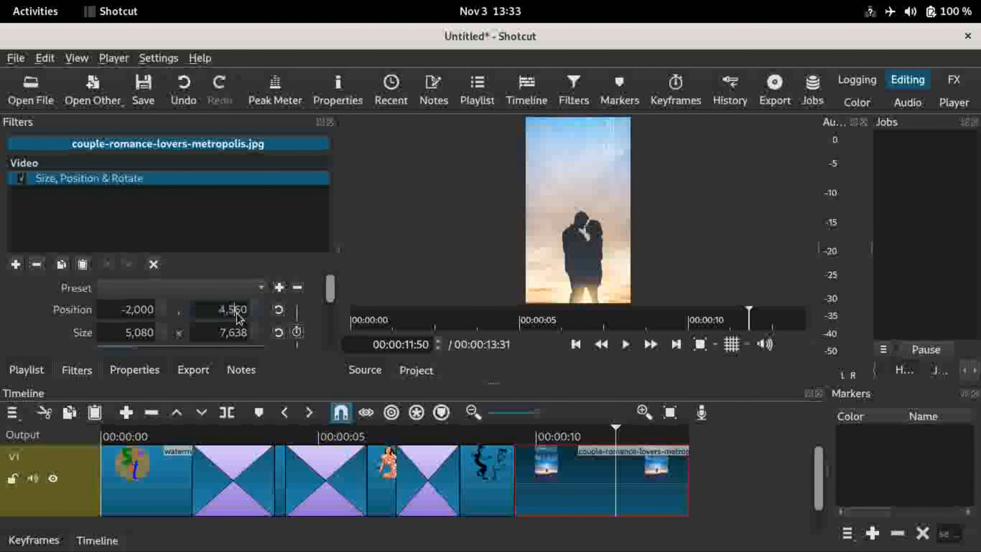
type("-")
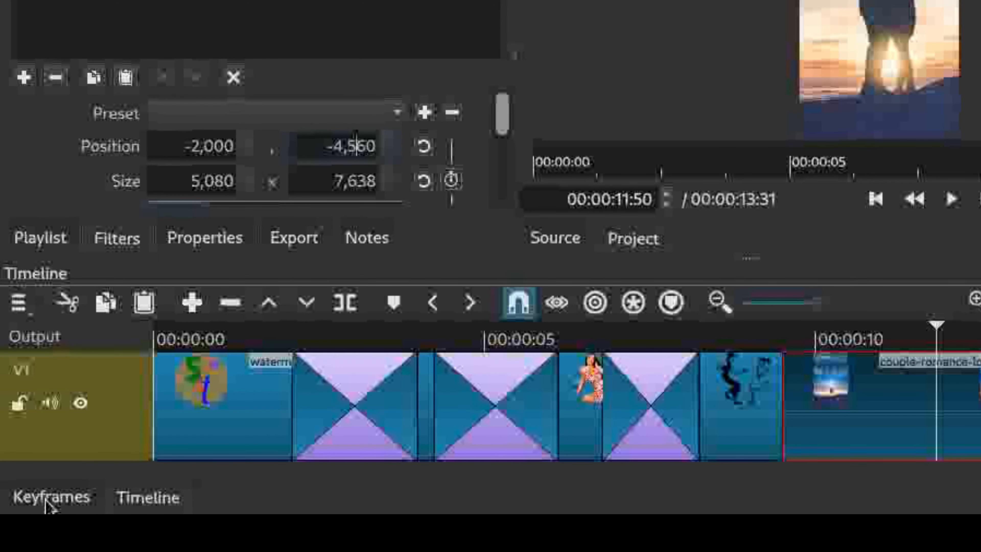
Step: Move the filter's starting keyframe to the end of the clip so the zoom animates across it
left_click(45, 501)
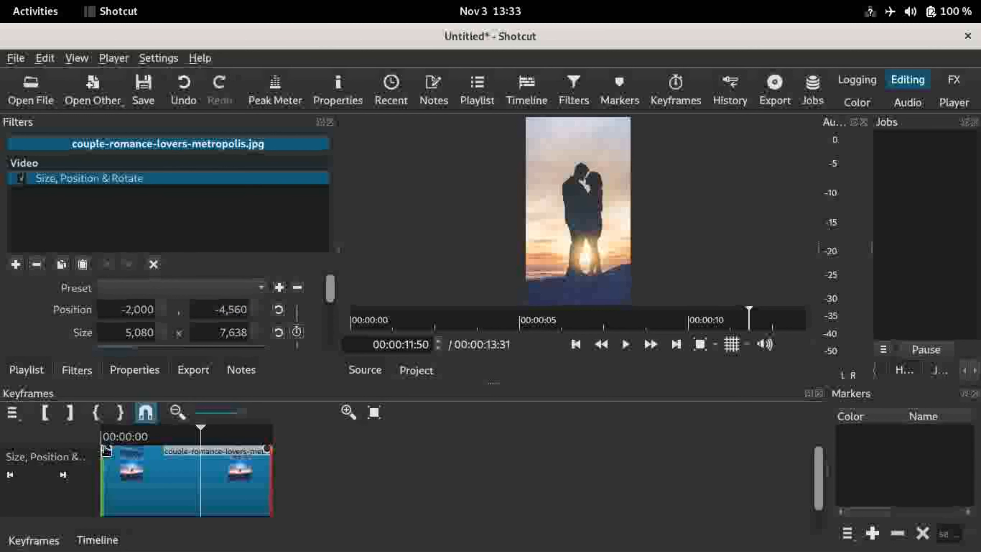
left_click_drag(105, 449, 275, 443)
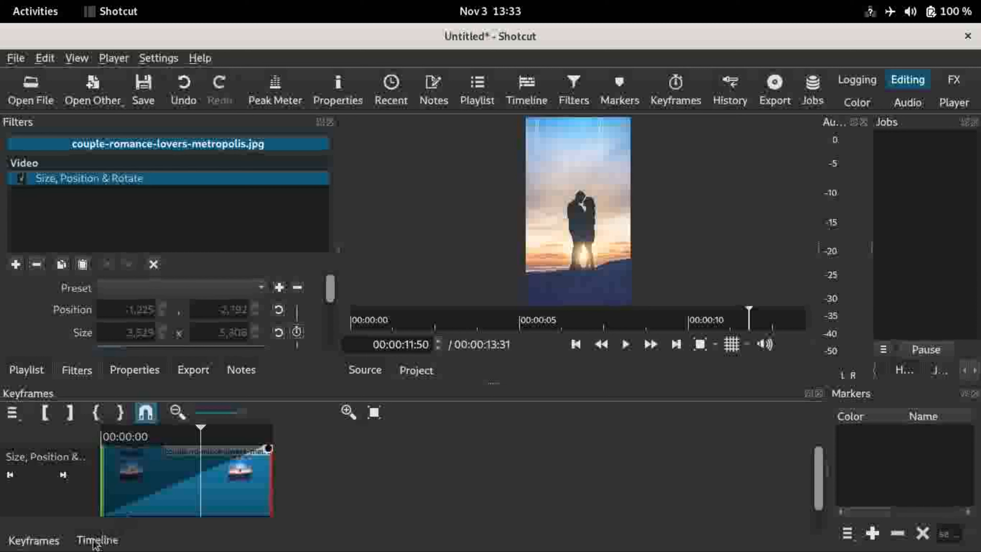
left_click(139, 540)
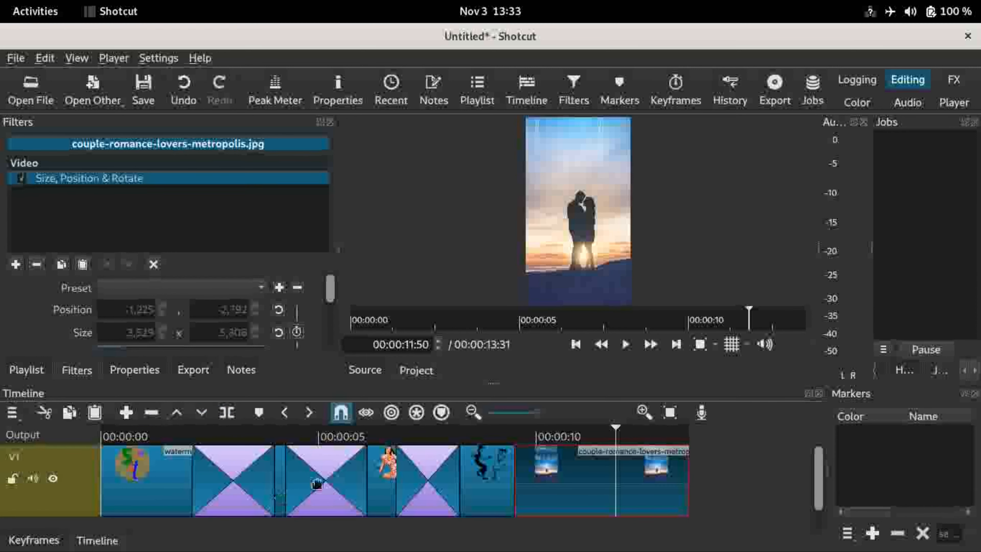
Step: Play the timeline from just before the couple clip to preview the zoom animation
left_click(752, 382)
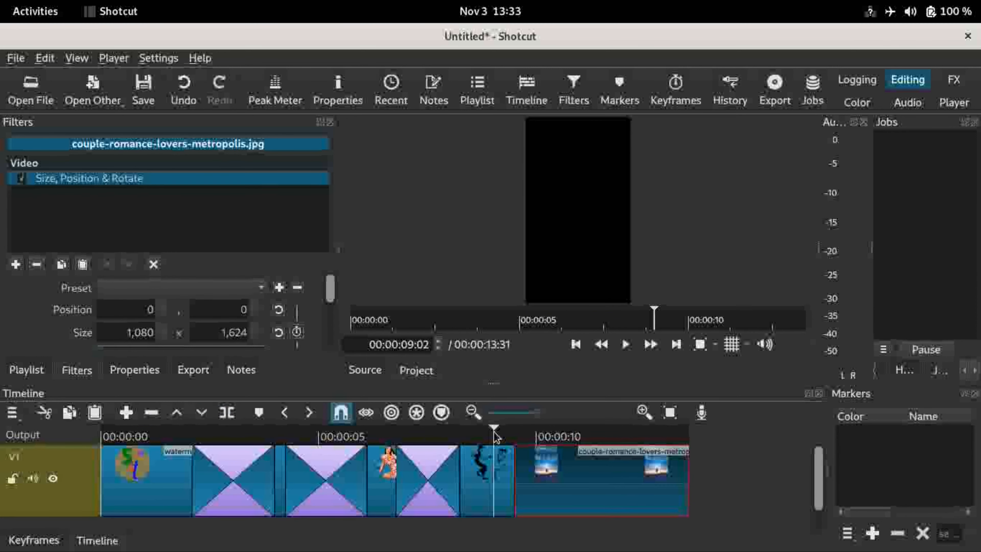
key("space")
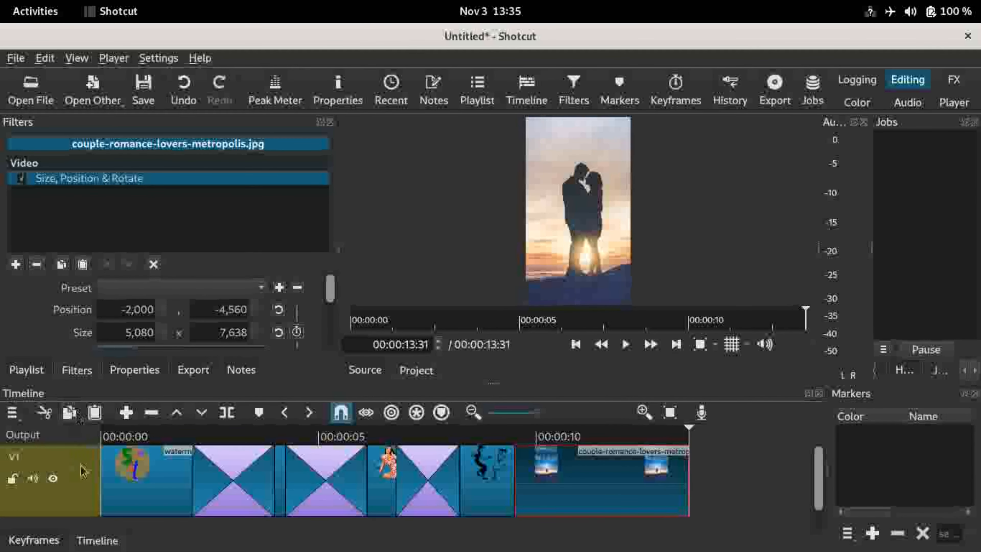
Step: Add an audio track to the timeline
right_click(83, 494)
mouse_move(142, 383)
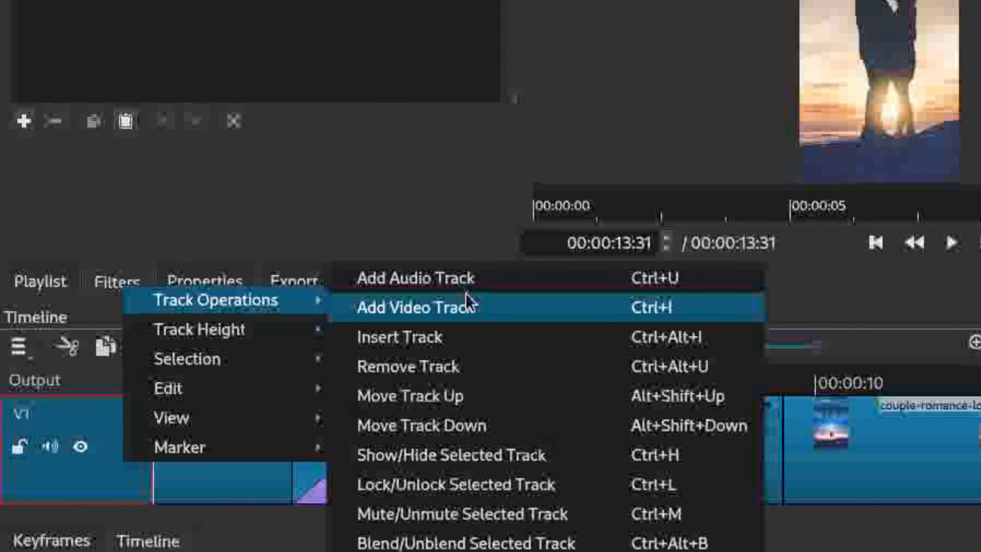
left_click(455, 279)
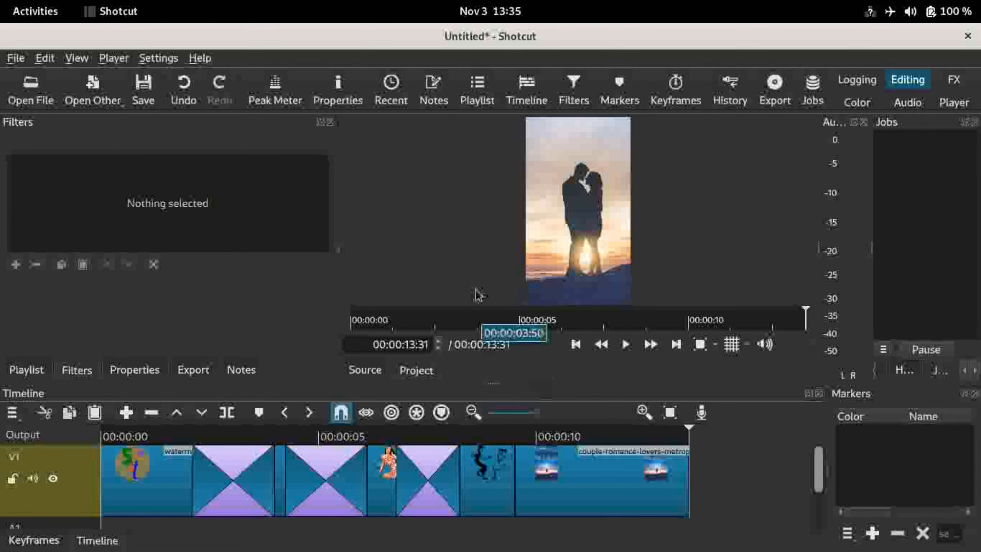
Step: Place I Feel It All So Deeply - Bail Bonds.mp3 at the start of the new audio track
left_click(478, 102)
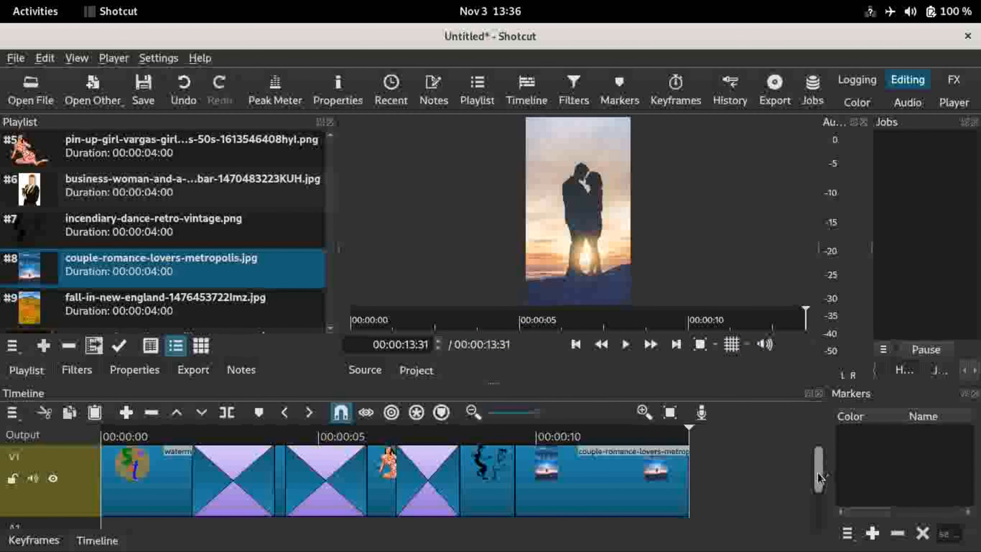
left_click_drag(818, 479, 820, 524)
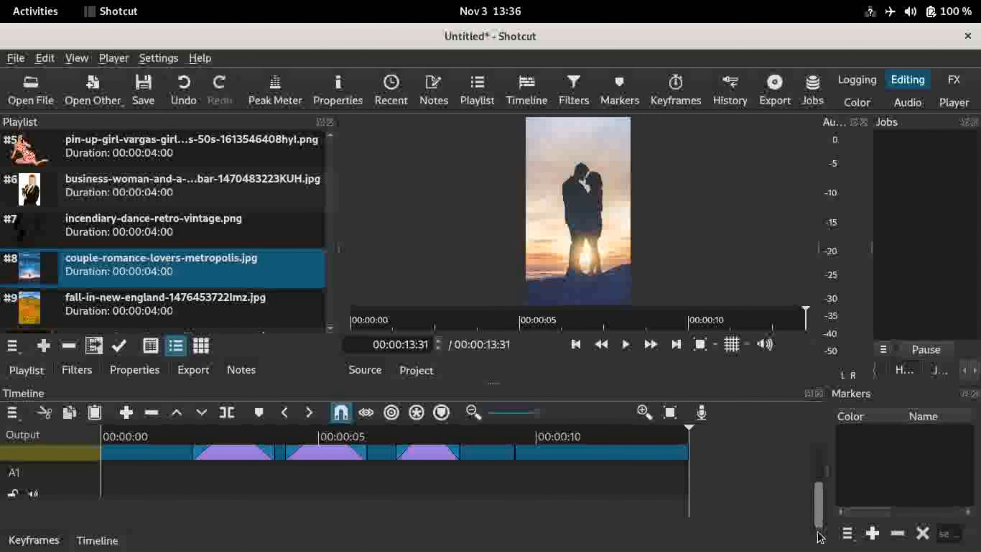
left_click_drag(334, 193, 335, 163)
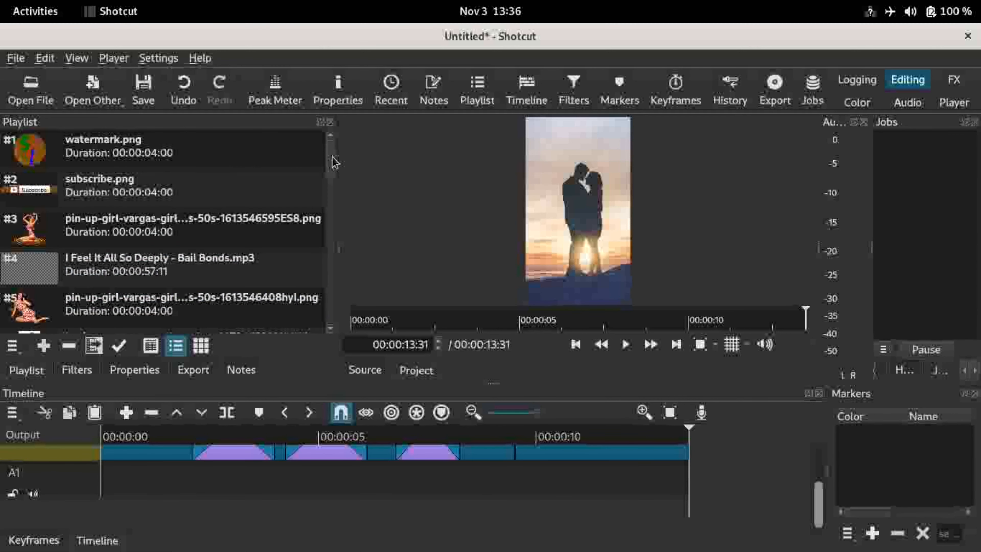
left_click_drag(133, 271, 109, 483)
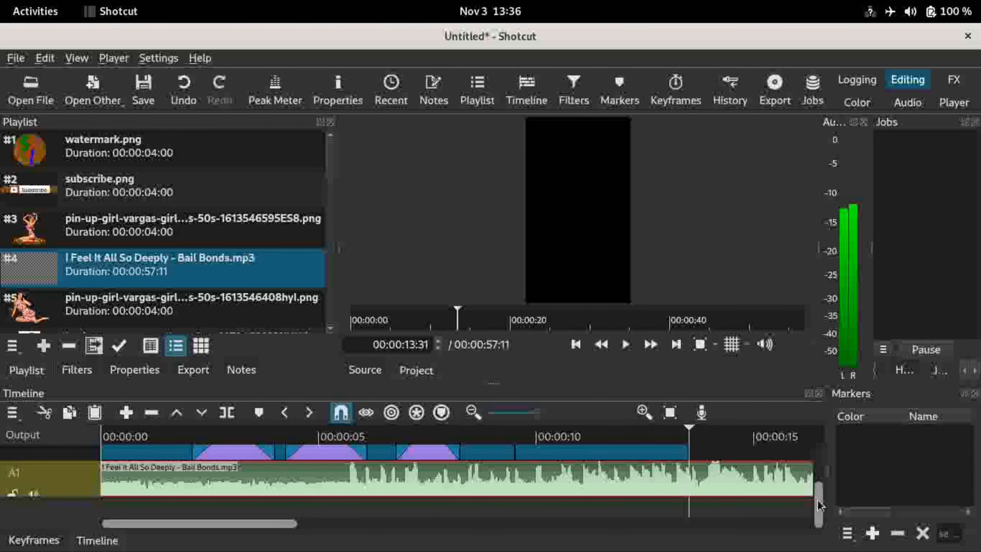
Step: Hide the V1 video track
left_click_drag(819, 505, 819, 475)
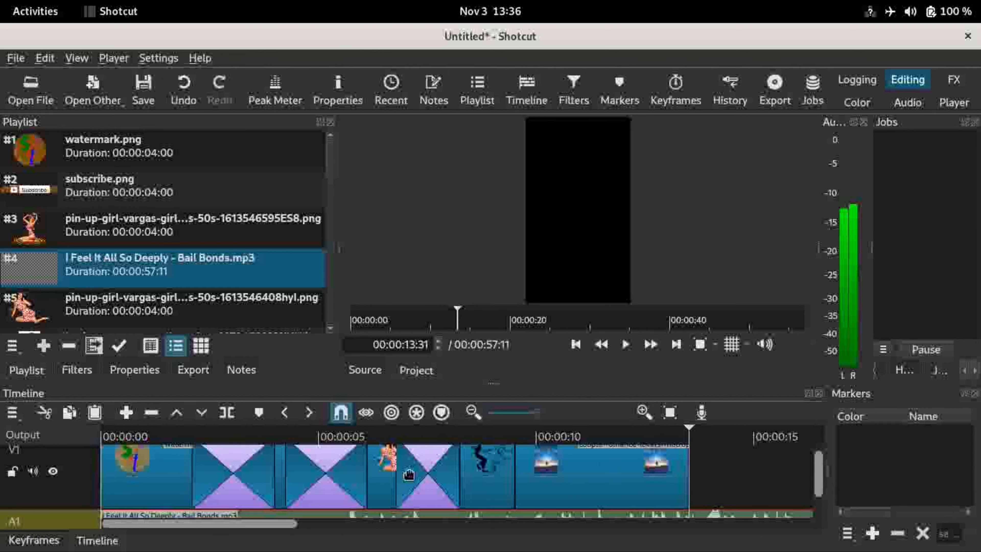
left_click(53, 473)
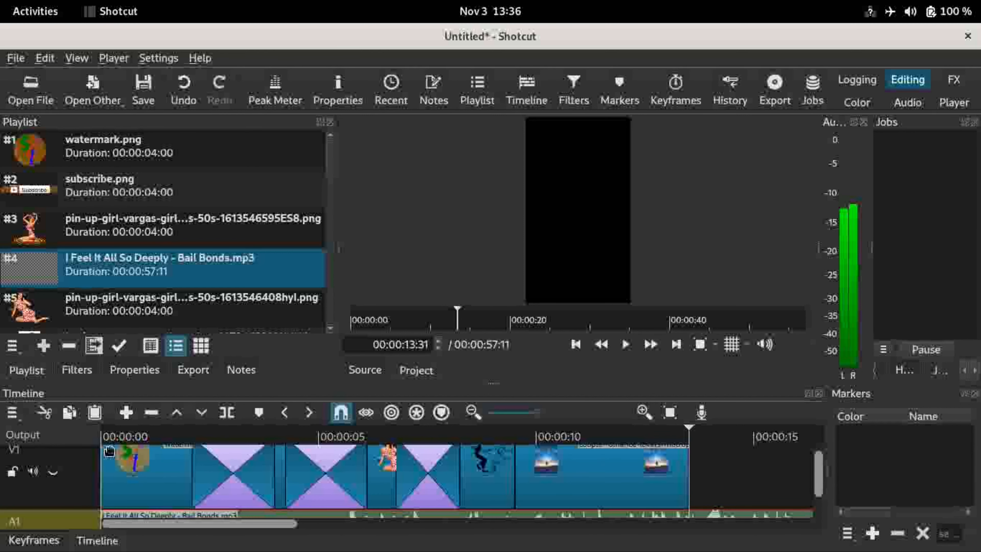